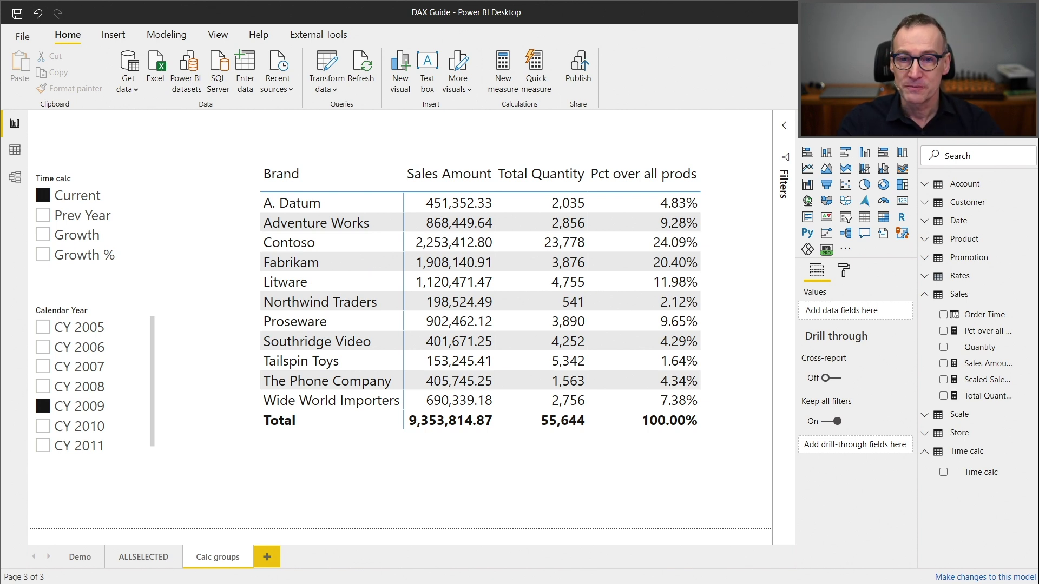
Apply Current, Prev Year, Growth, then Growth % from the Time calc slicer to the brand table.
click(217, 330)
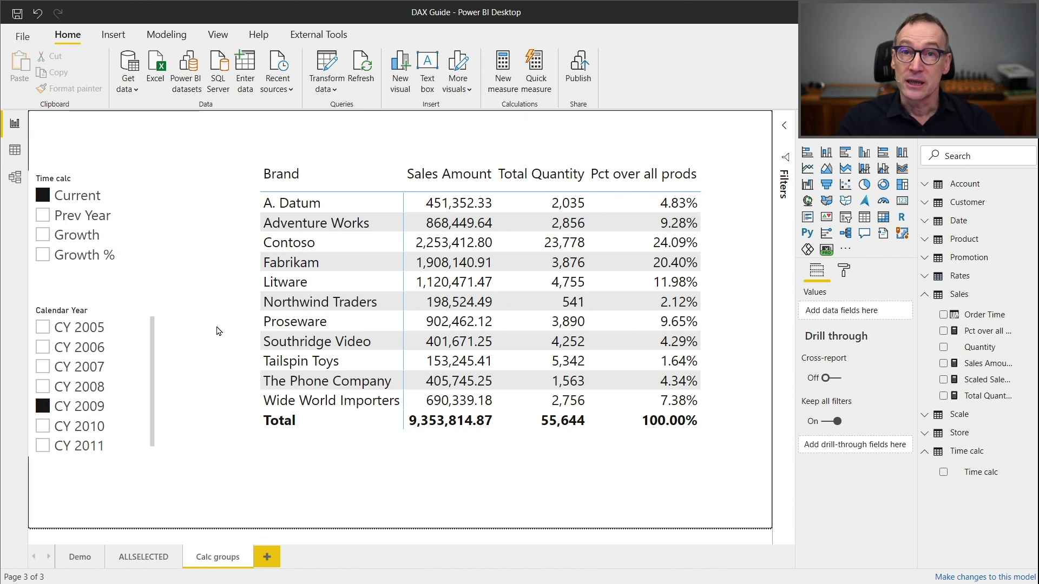
mouse_move(122, 198)
mouse_move(90, 228)
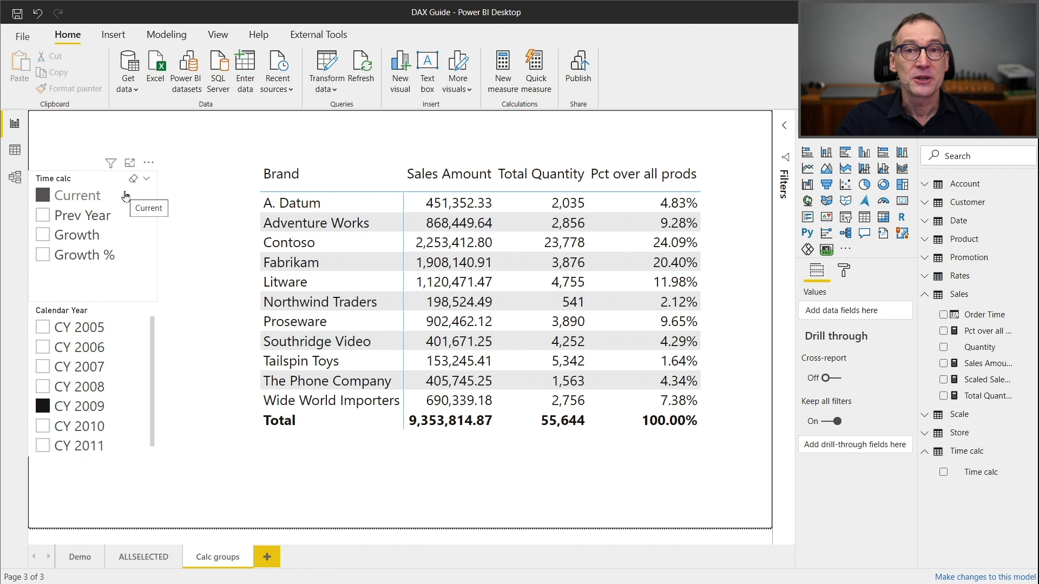
click(108, 203)
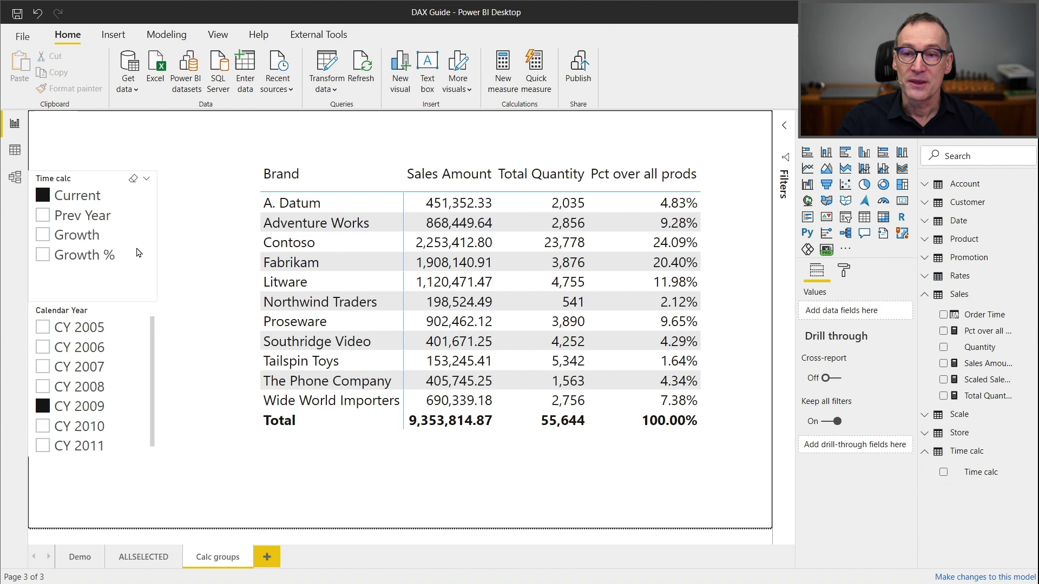
mouse_move(91, 235)
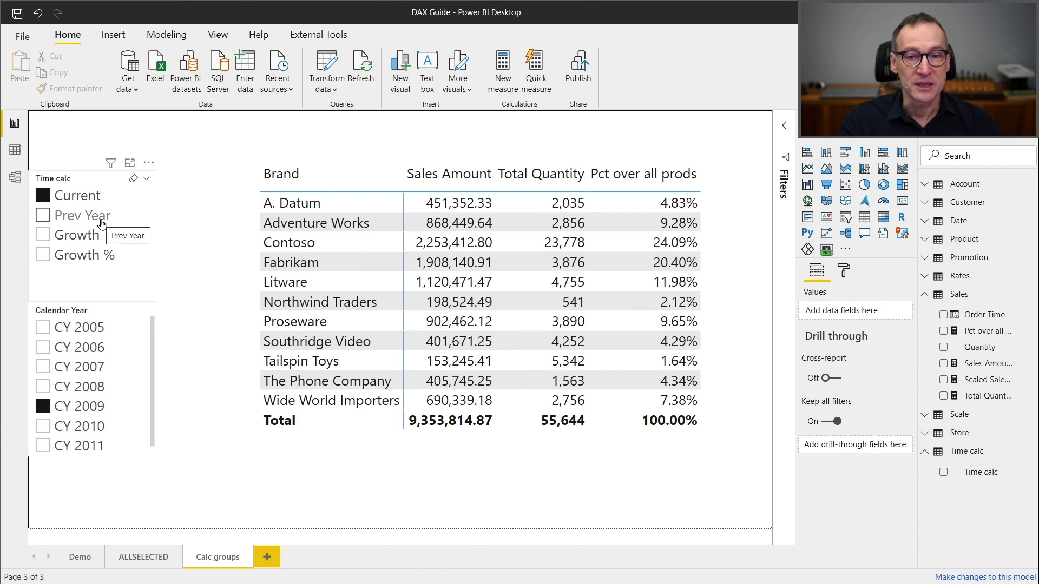
click(102, 224)
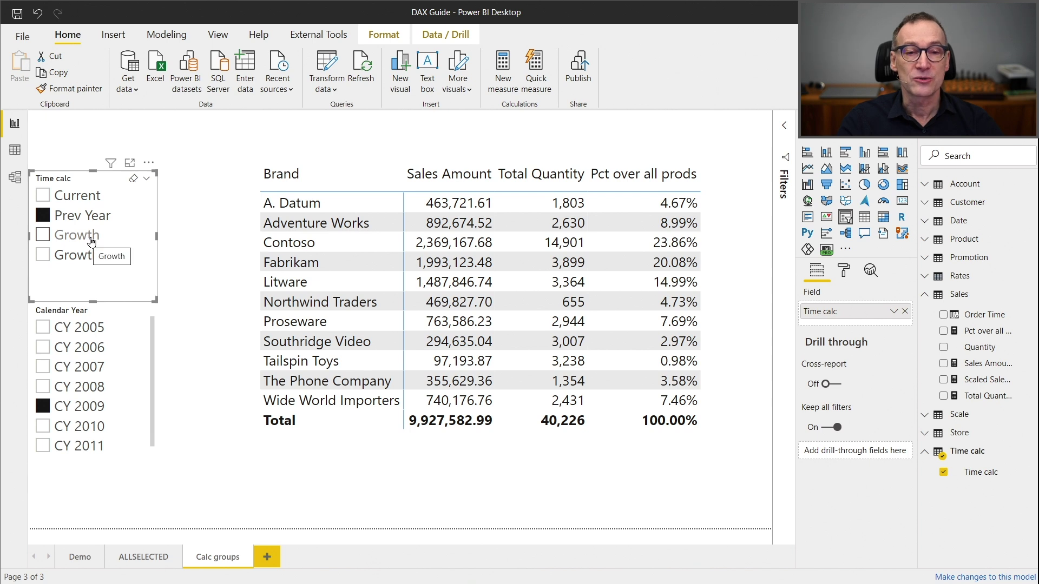
click(91, 238)
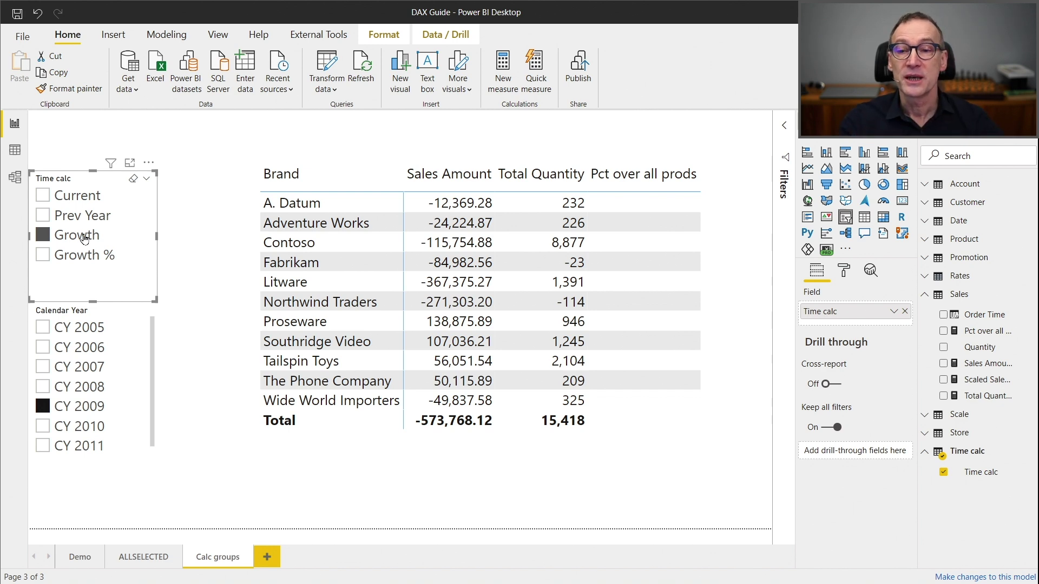
click(86, 257)
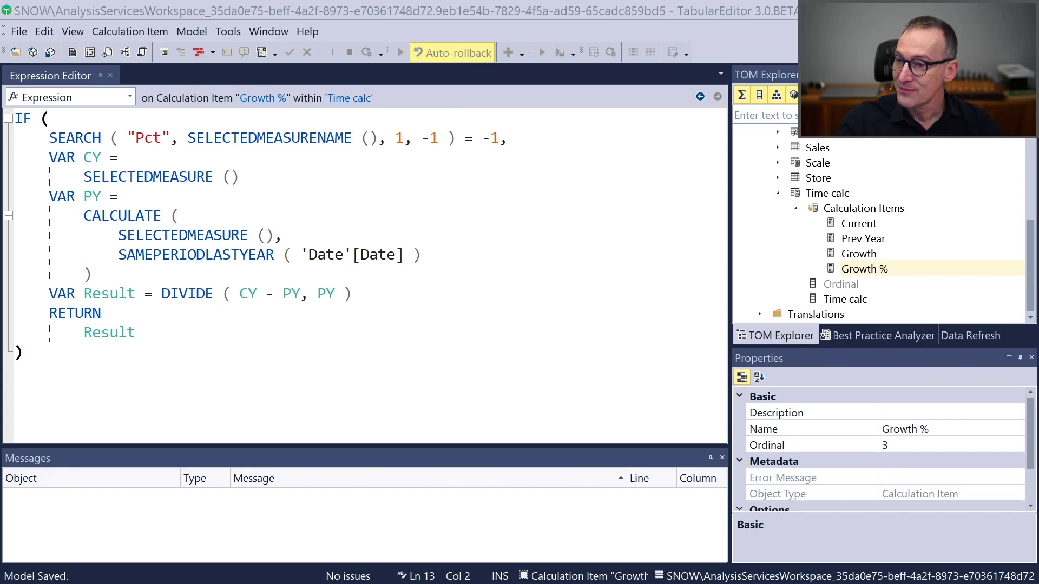
click(489, 201)
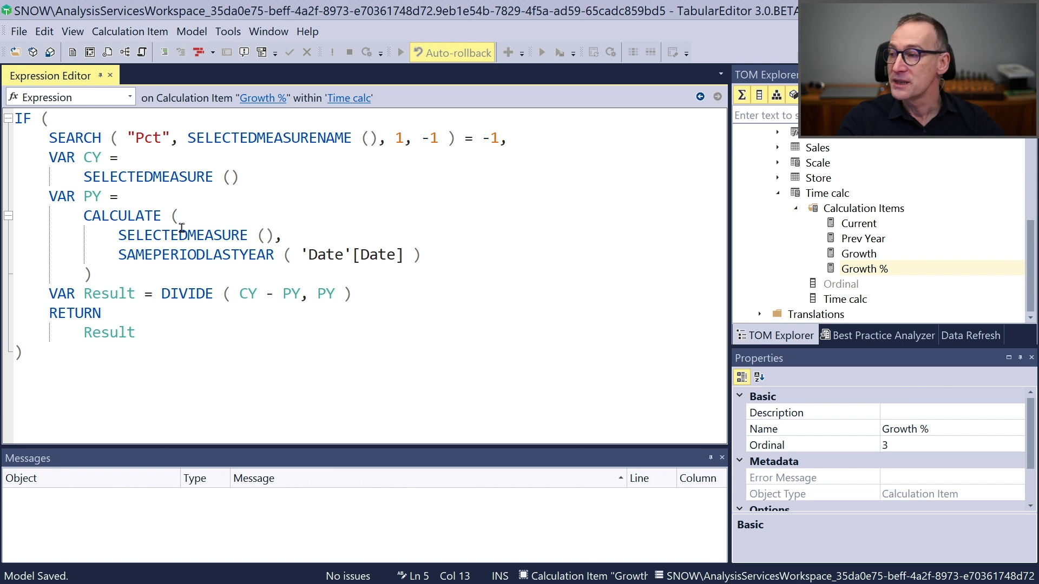
click(71, 121)
mouse_move(148, 176)
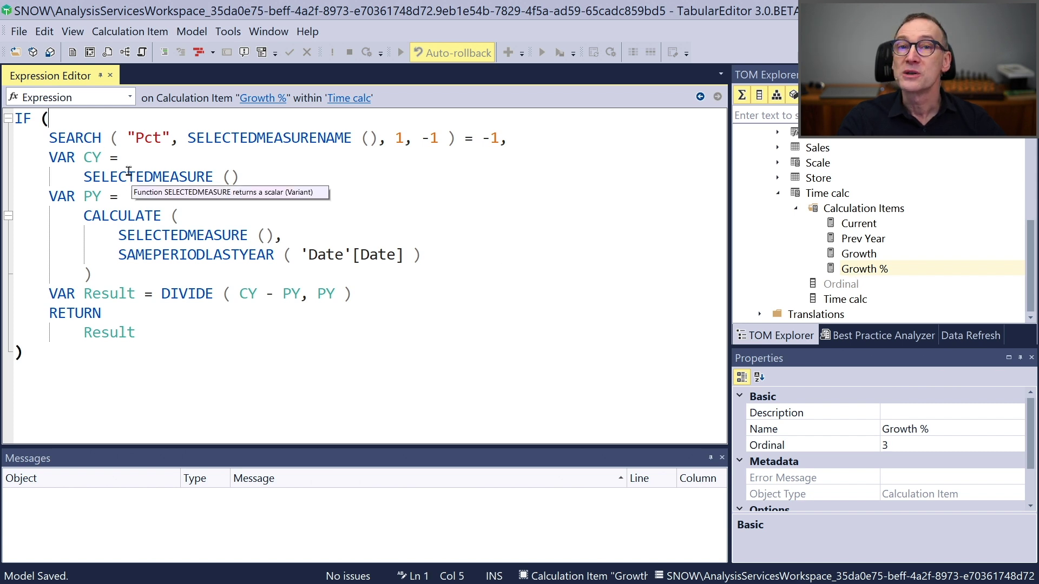